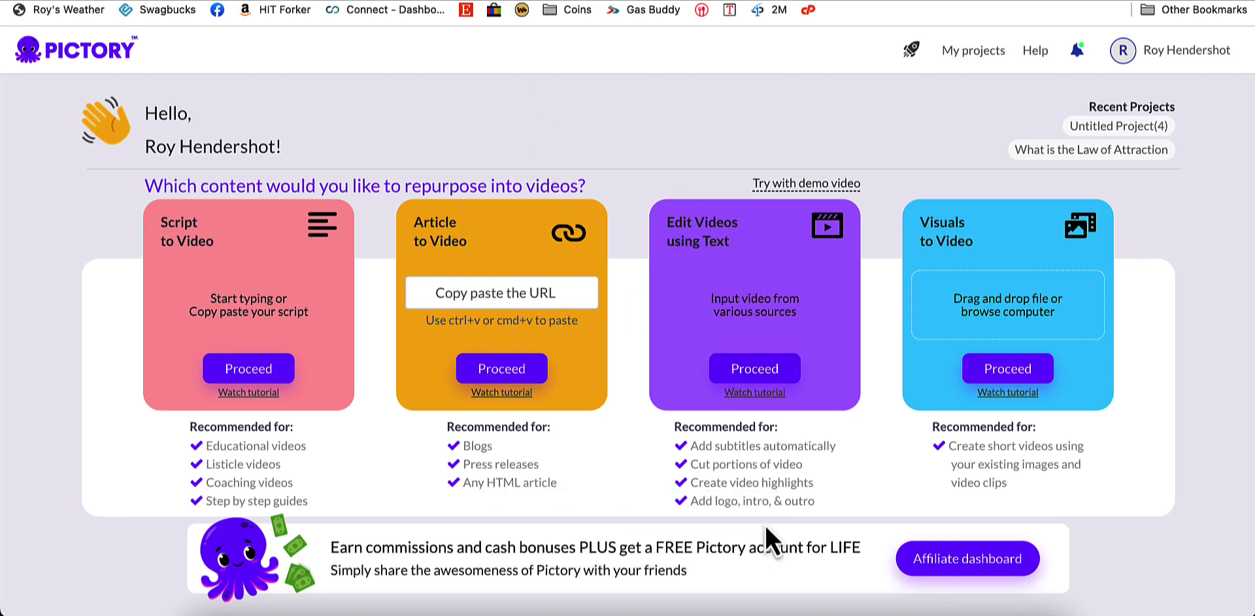
Step: Start a new Edit Videos using Text project in Pictory
{"action": "left_click", "coordinate": [759, 377]}
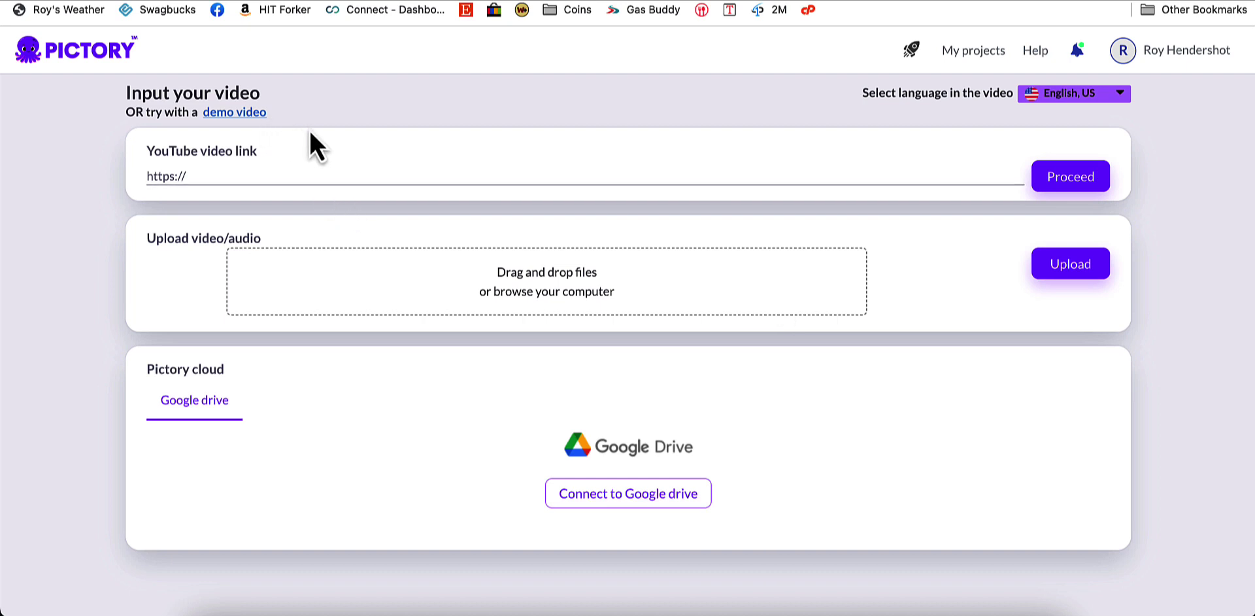
Step: Load the demo press-conference video as the source and let it transcribe
{"action": "left_click", "coordinate": [229, 114]}
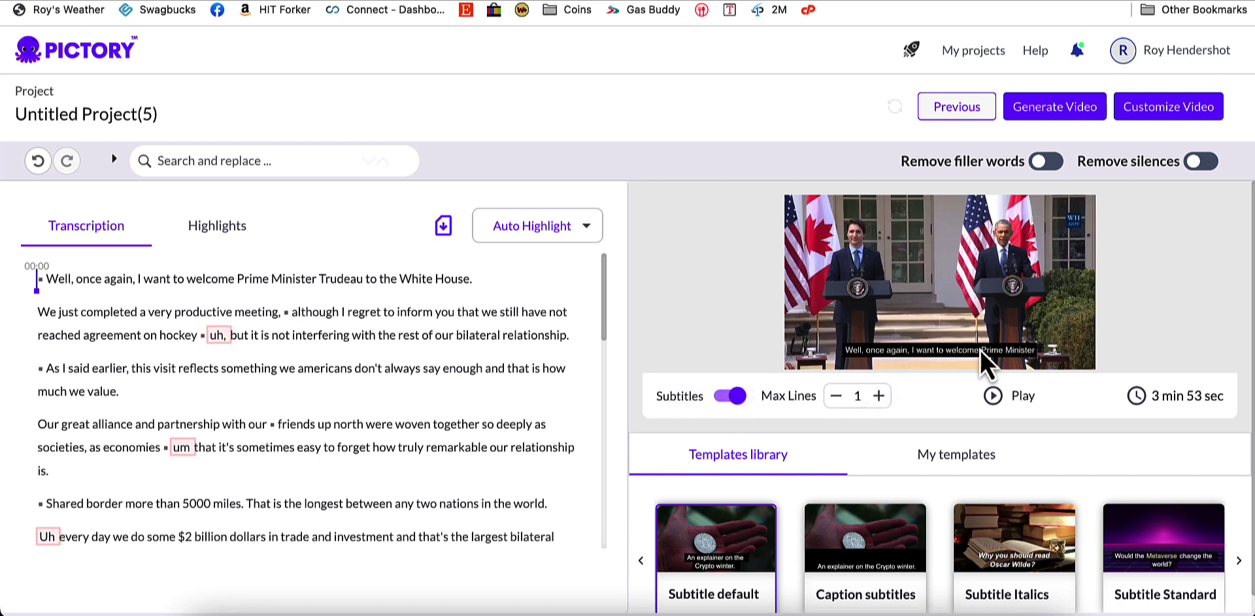
Step: Switch the preview subtitles off, then select the Subtitle default template
{"action": "left_click", "coordinate": [732, 397]}
{"action": "left_click", "coordinate": [732, 396]}
{"action": "left_click", "coordinate": [734, 405]}
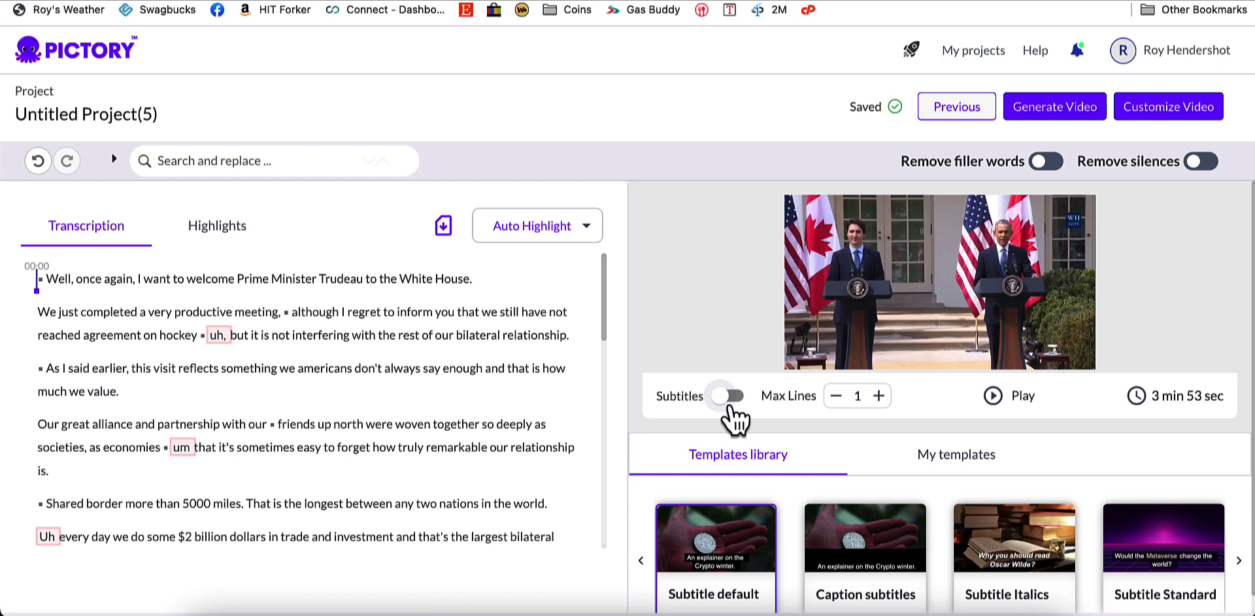
{"action": "scroll", "coordinate": [723, 418], "scroll_direction": "down", "scroll_amount": 1}
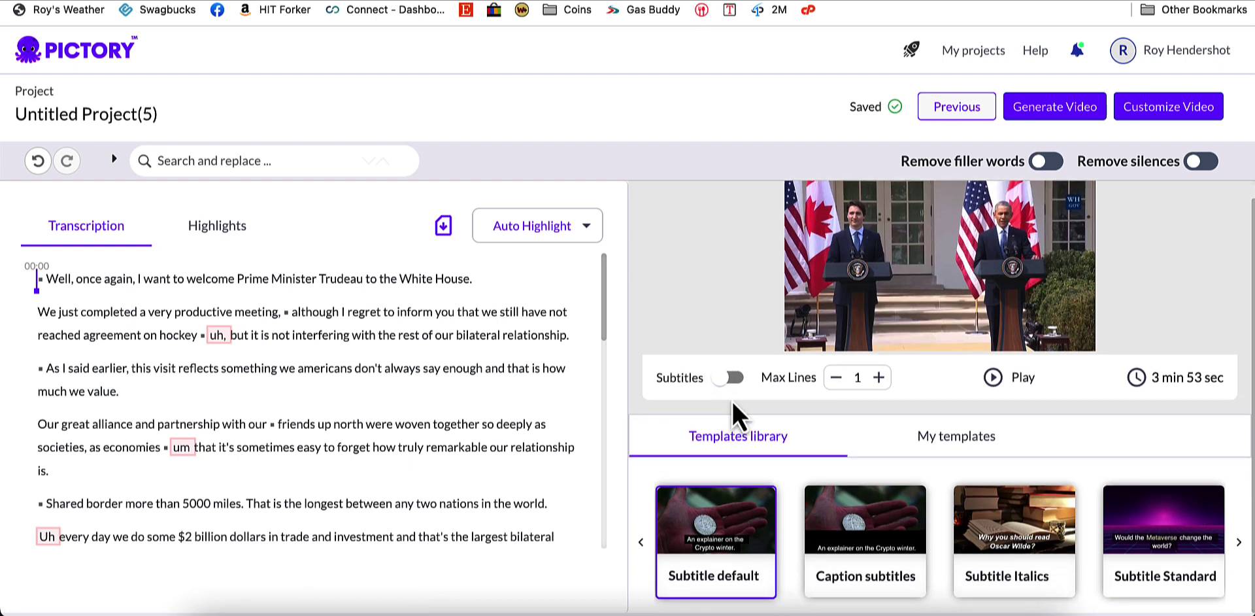
{"action": "left_click", "coordinate": [752, 508]}
{"action": "left_click", "coordinate": [557, 229]}
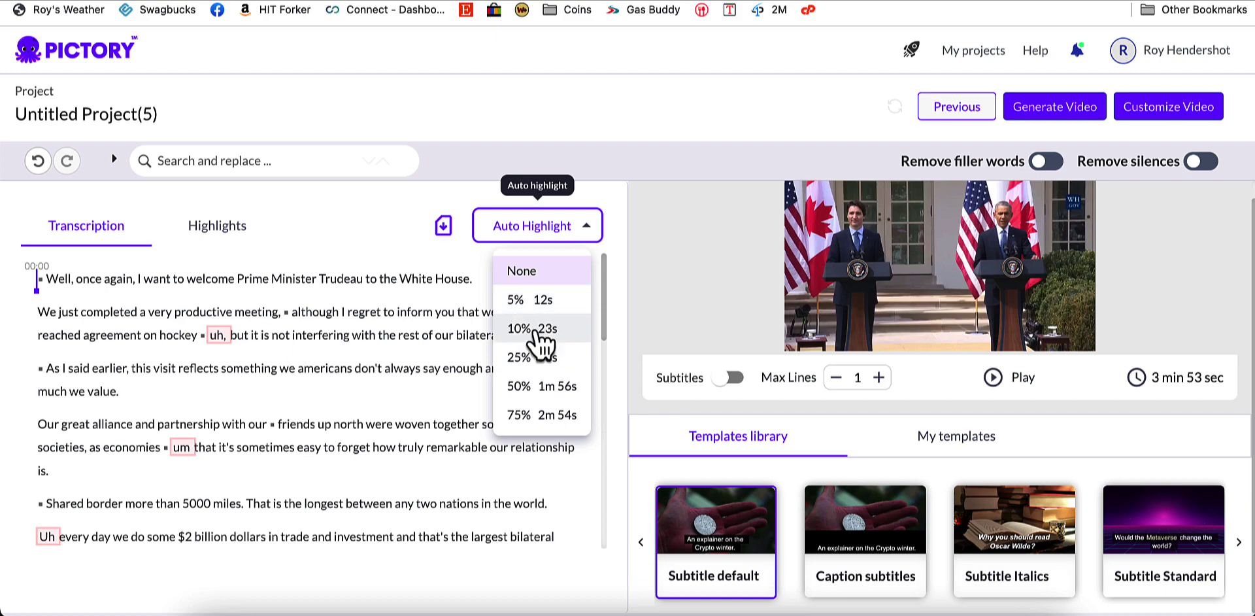
{"action": "left_click", "coordinate": [532, 302]}
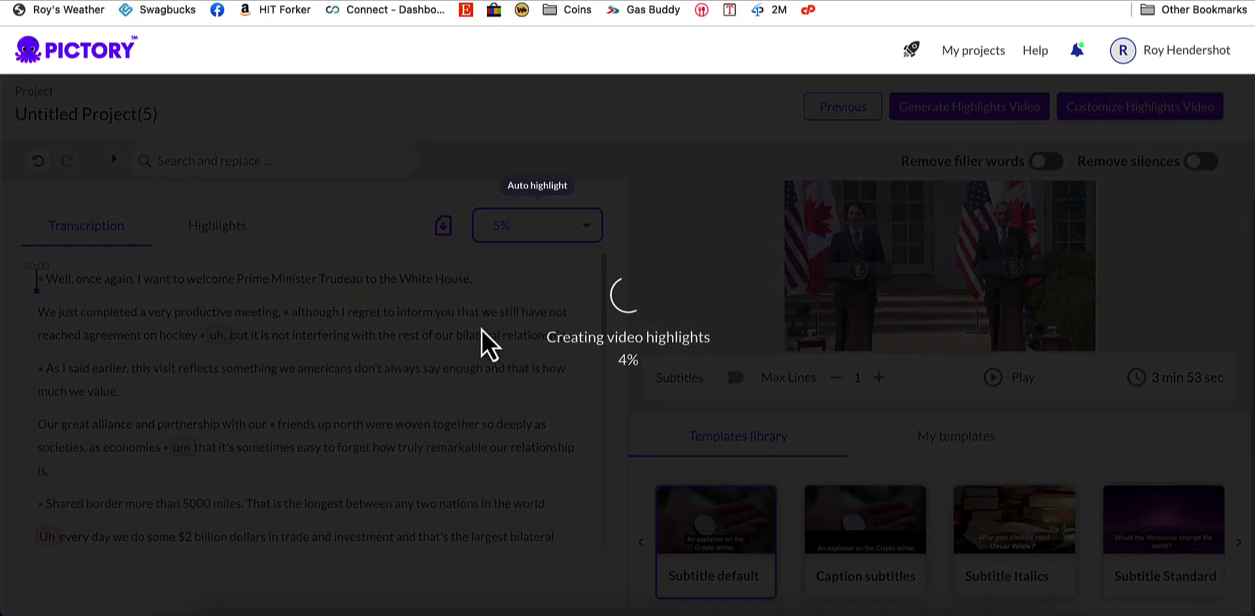
{"action": "scroll", "coordinate": [395, 383], "scroll_direction": "down", "scroll_amount": 10}
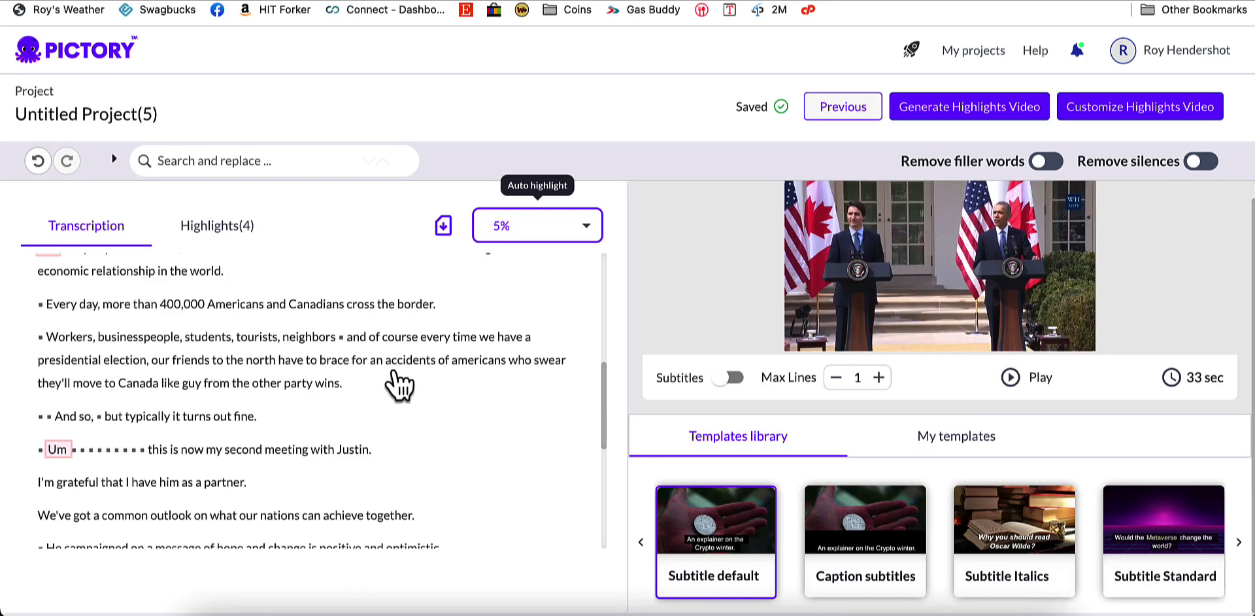
{"action": "scroll", "coordinate": [395, 383], "scroll_direction": "up", "scroll_amount": 10}
{"action": "left_click", "coordinate": [38, 160]}
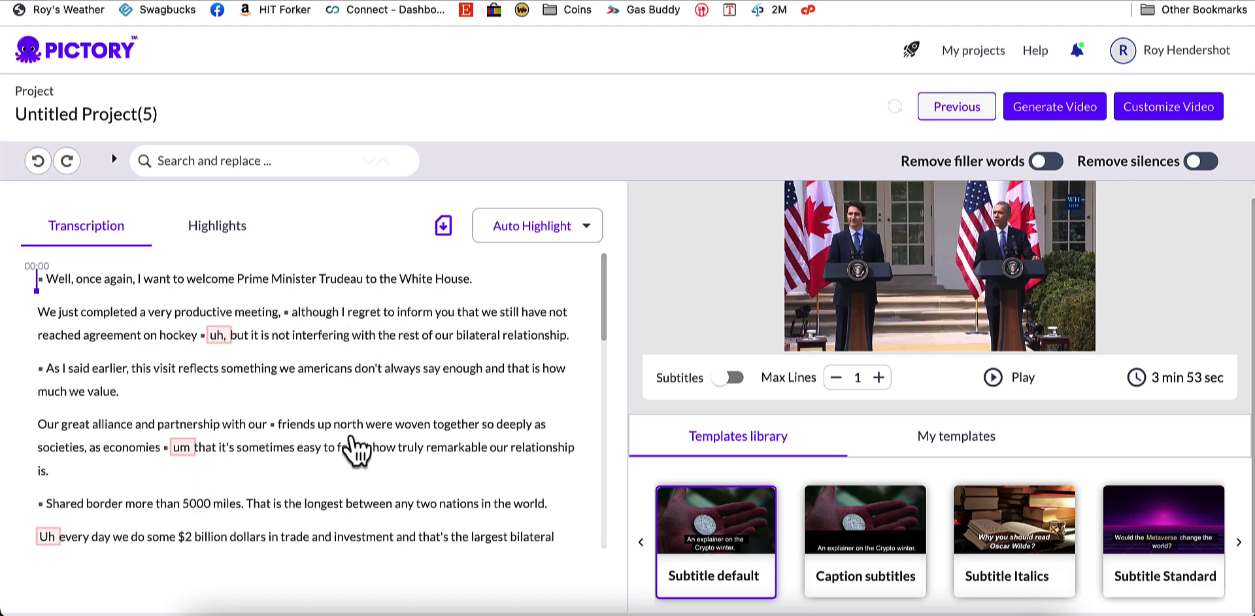
Step: Turn on Remove filler words to cut every uh and um from the transcript
{"action": "scroll", "coordinate": [360, 445], "scroll_direction": "down", "scroll_amount": 1}
{"action": "scroll", "coordinate": [406, 307], "scroll_direction": "up", "scroll_amount": 1}
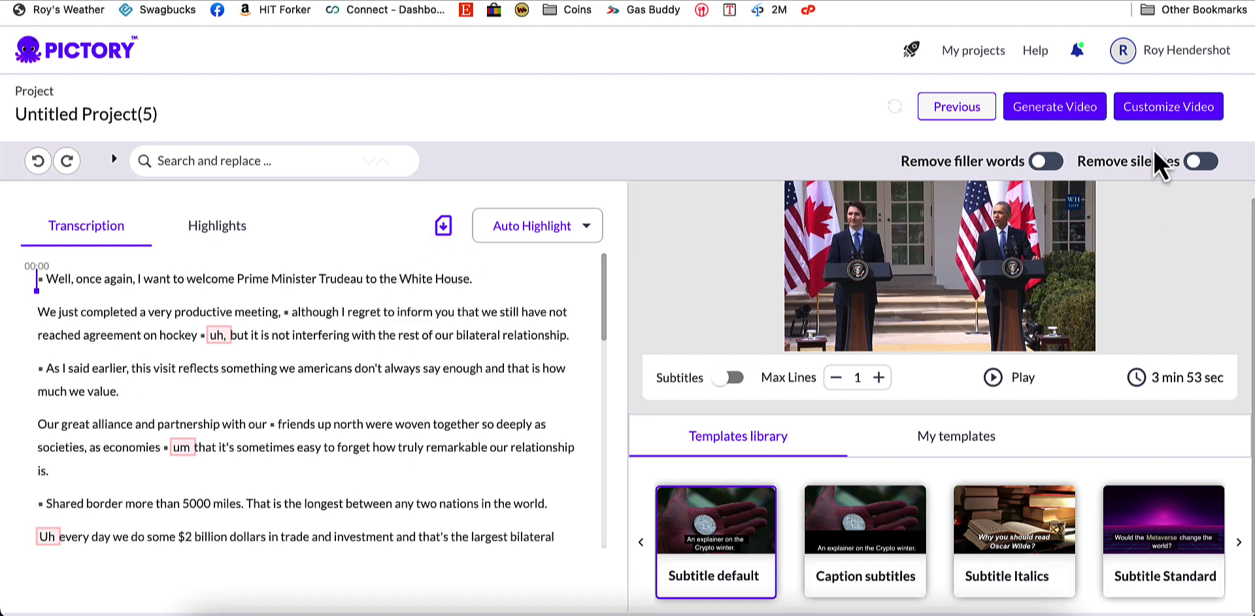
{"action": "left_click", "coordinate": [1046, 163]}
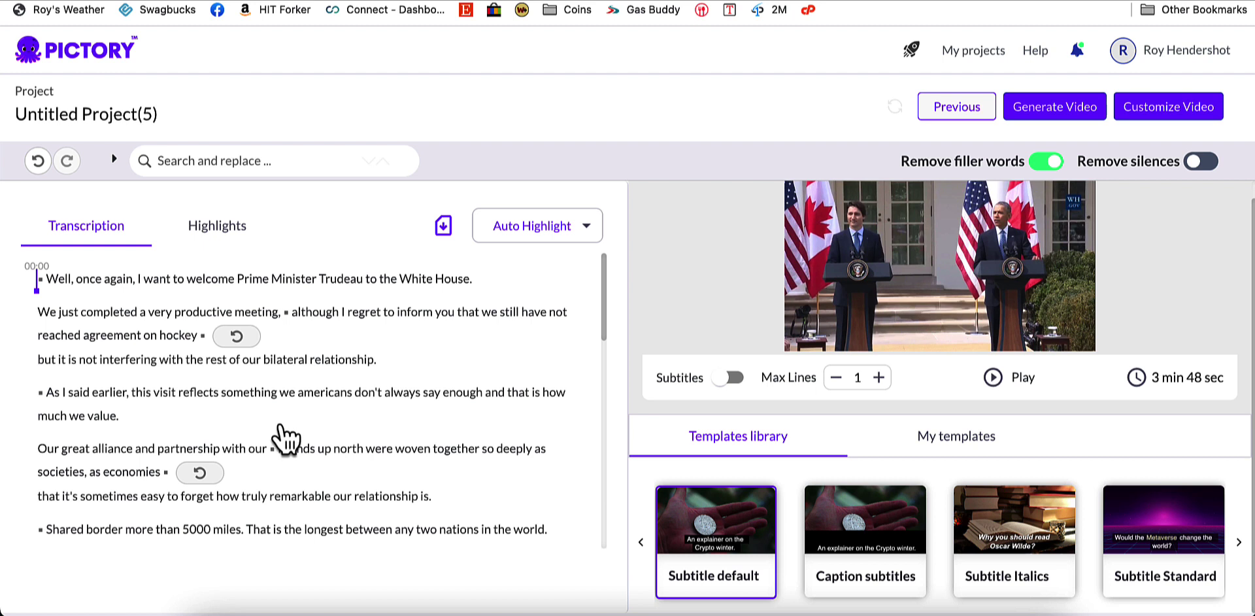
{"action": "scroll", "coordinate": [384, 398], "scroll_direction": "down", "scroll_amount": 1}
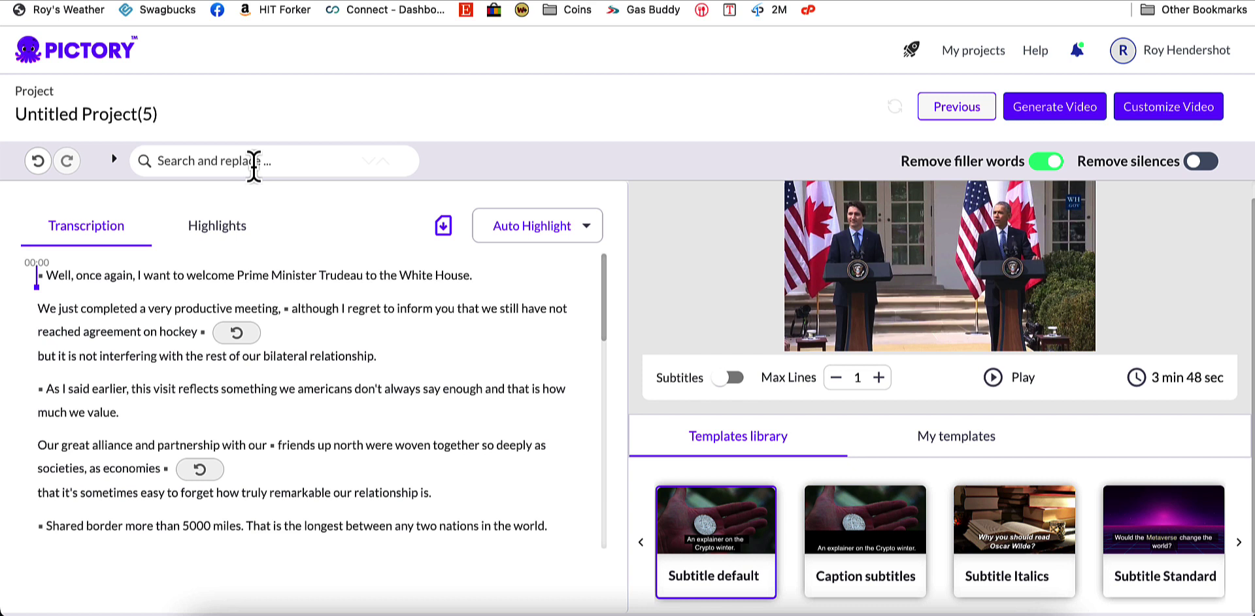
Step: Download the edited transcript in .txt format and scroll through it
{"action": "left_click", "coordinate": [445, 225]}
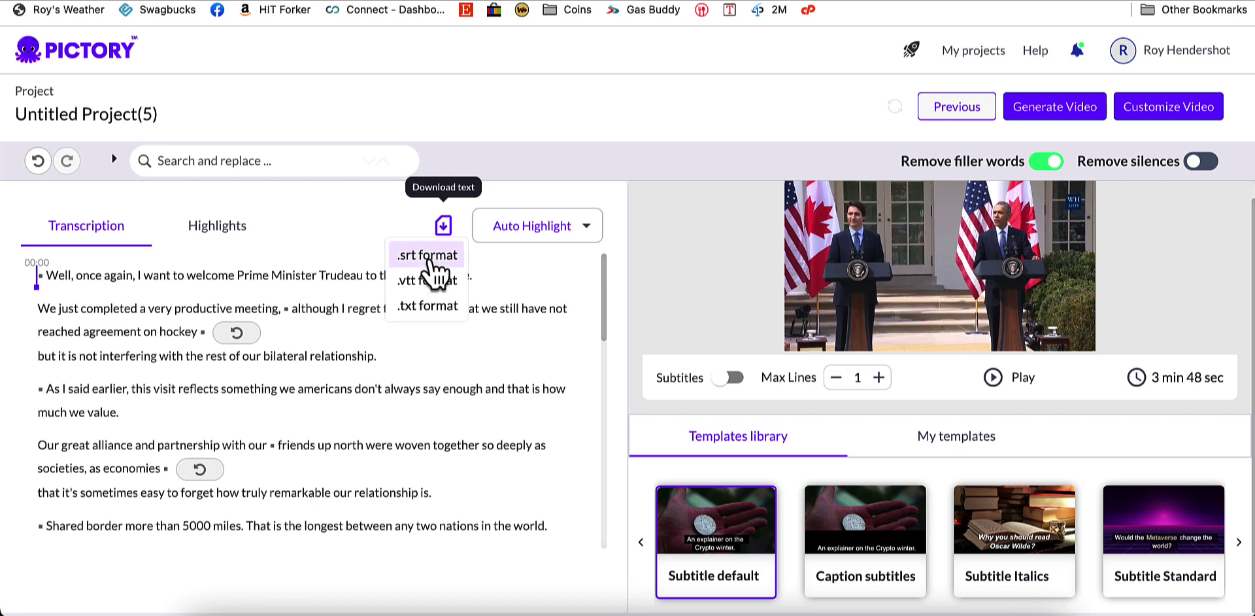
{"action": "left_click", "coordinate": [425, 315]}
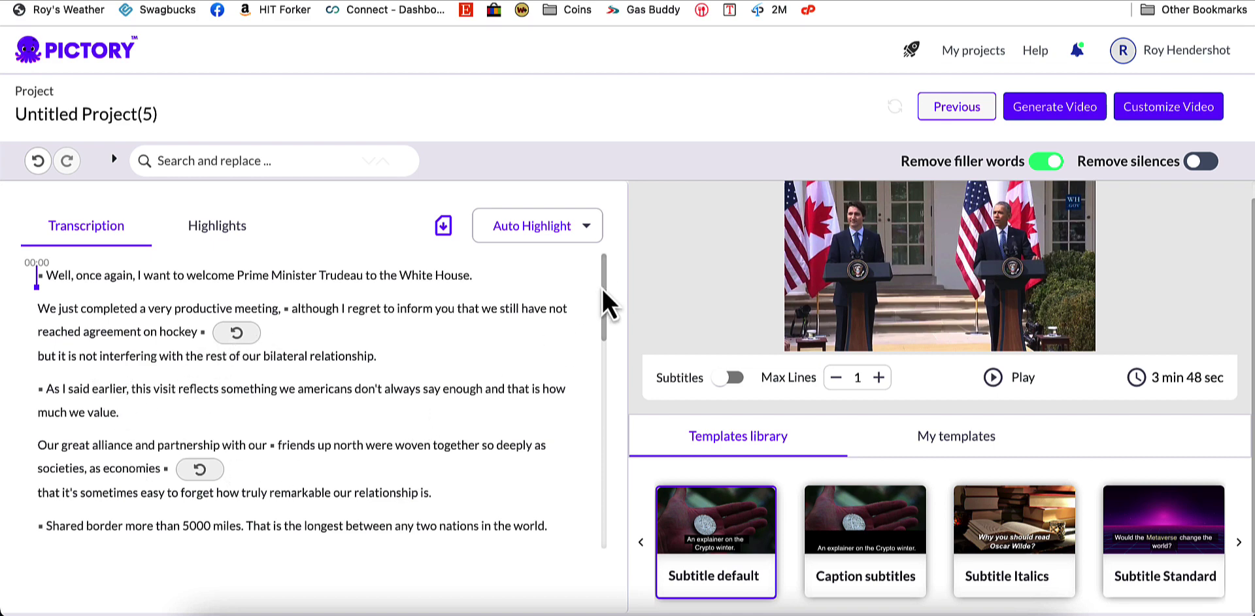
{"action": "left_click_drag", "start_coordinate": [605, 290], "coordinate": [606, 375]}
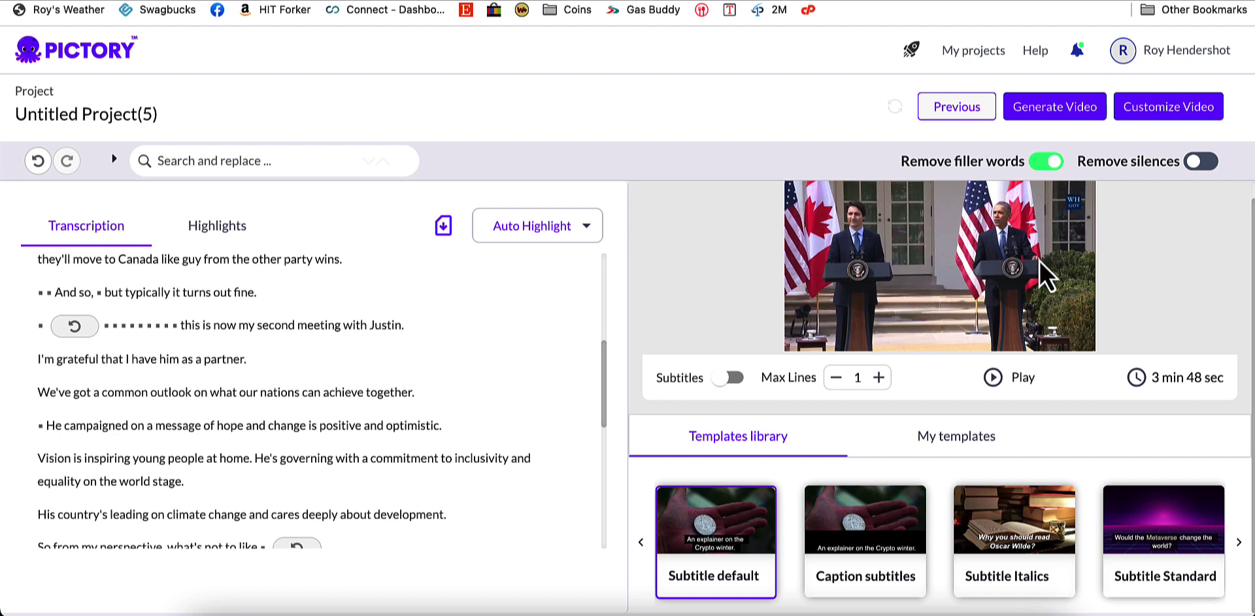
Step: Turn on Remove silences with the 'More than 2 secs' threshold
{"action": "left_click", "coordinate": [1201, 169]}
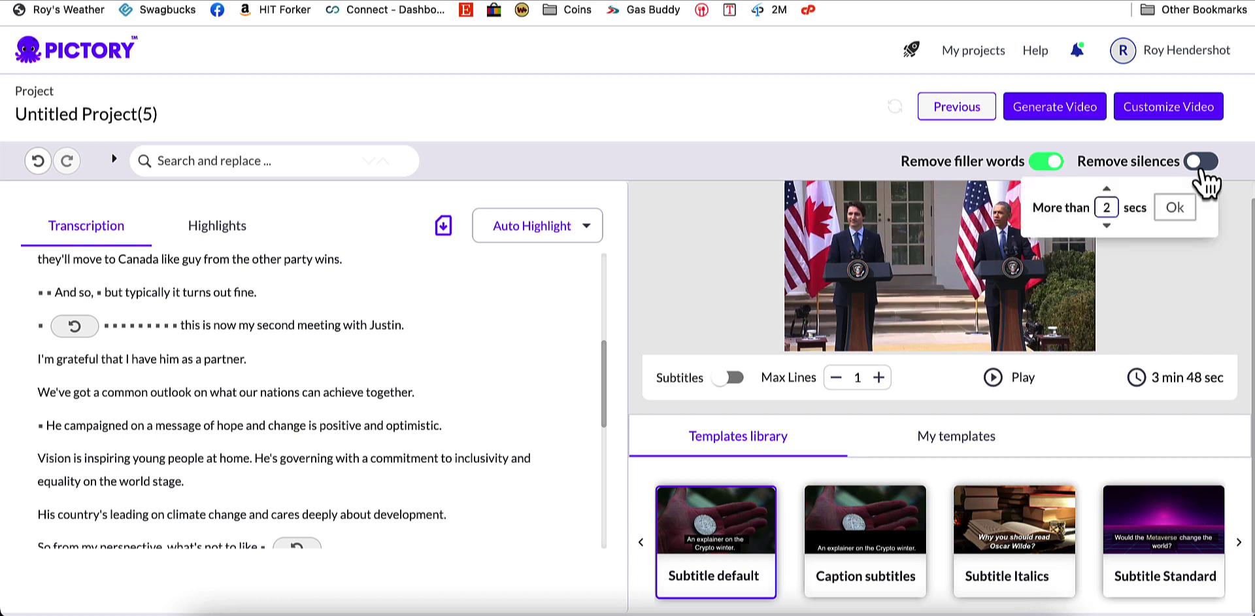
{"action": "left_click", "coordinate": [1107, 226]}
{"action": "left_click", "coordinate": [1107, 188]}
{"action": "left_click", "coordinate": [1170, 219]}
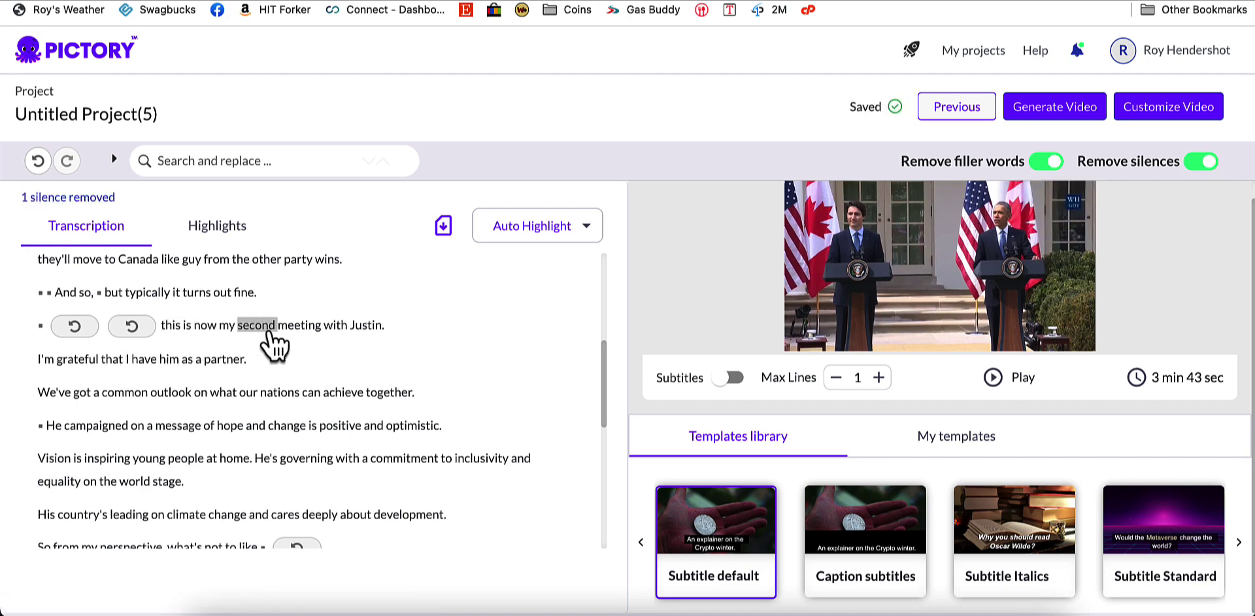
{"action": "scroll", "coordinate": [278, 272], "scroll_direction": "down", "scroll_amount": 5}
{"action": "scroll", "coordinate": [279, 353], "scroll_direction": "up", "scroll_amount": 15}
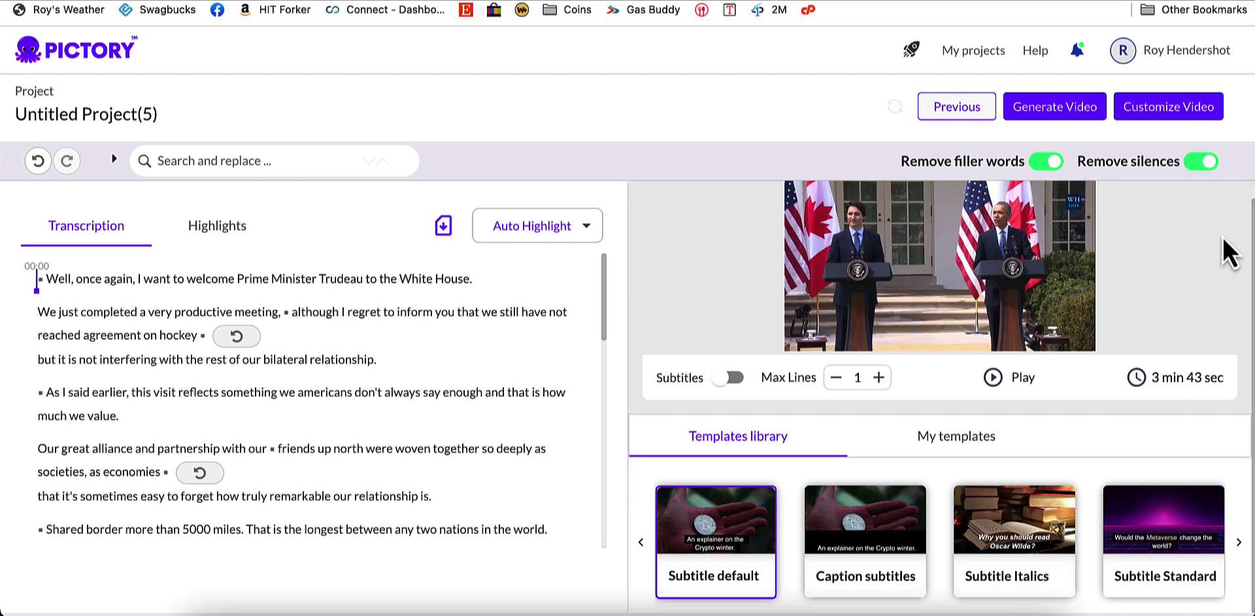
Step: Turn off Remove silences and Remove filler words, then dismiss the silence settings popup
{"action": "left_click", "coordinate": [1202, 161]}
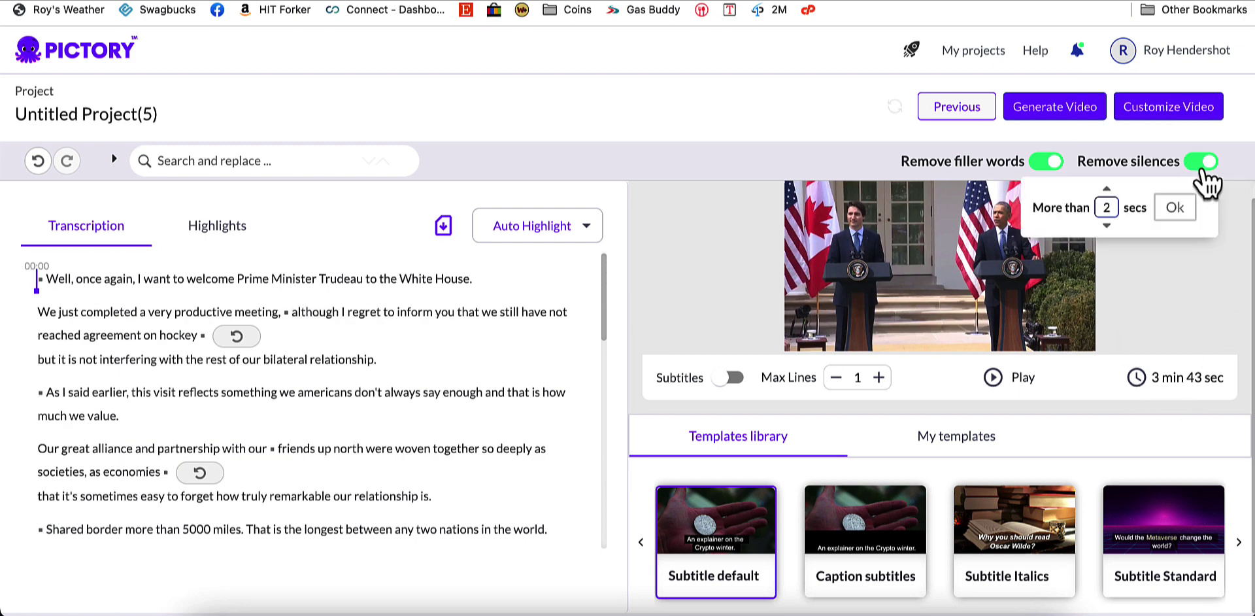
{"action": "left_click", "coordinate": [1046, 161]}
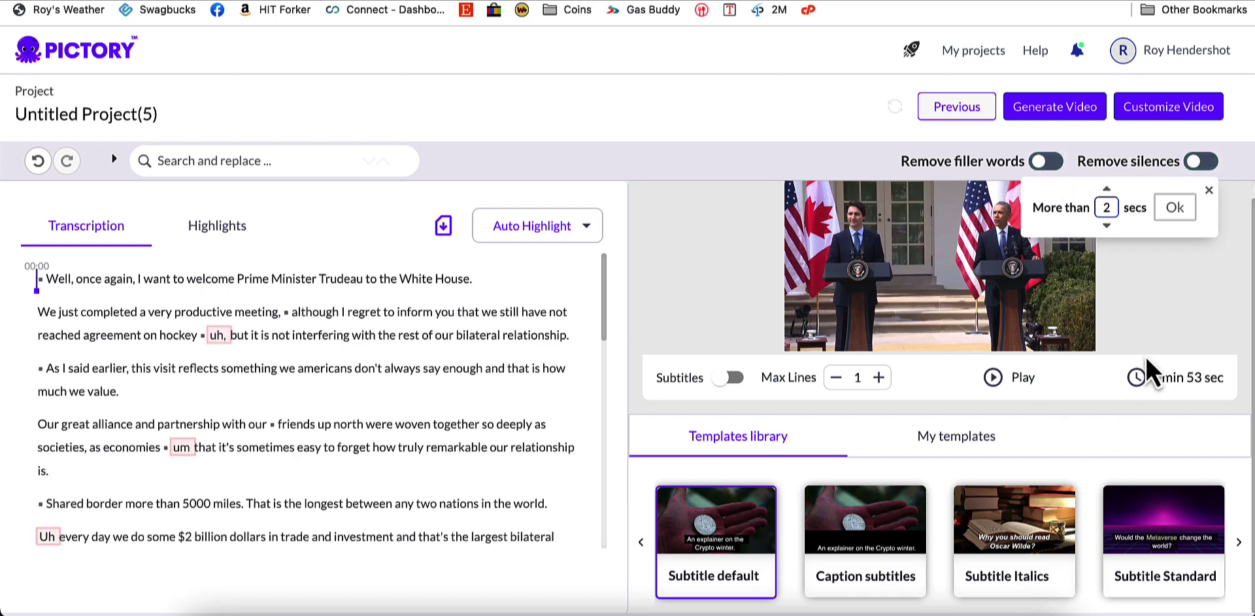
{"action": "left_click", "coordinate": [1208, 190]}
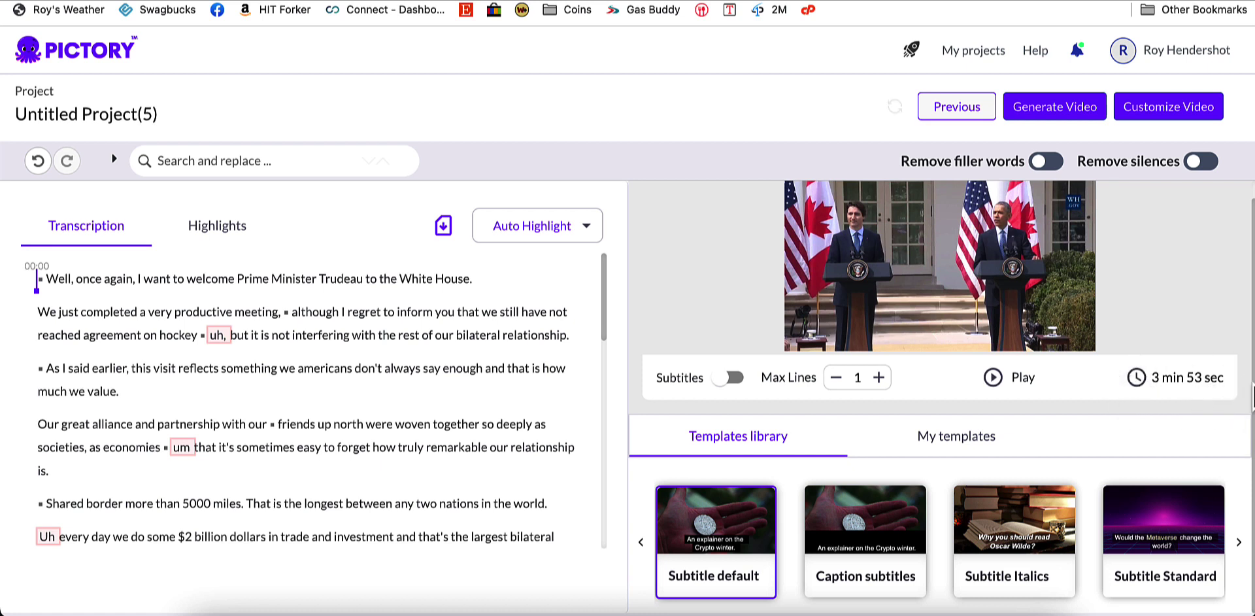
Step: Re-enable Remove filler words and Remove silences with the 'More than 2 secs' threshold
{"action": "left_click", "coordinate": [1046, 162]}
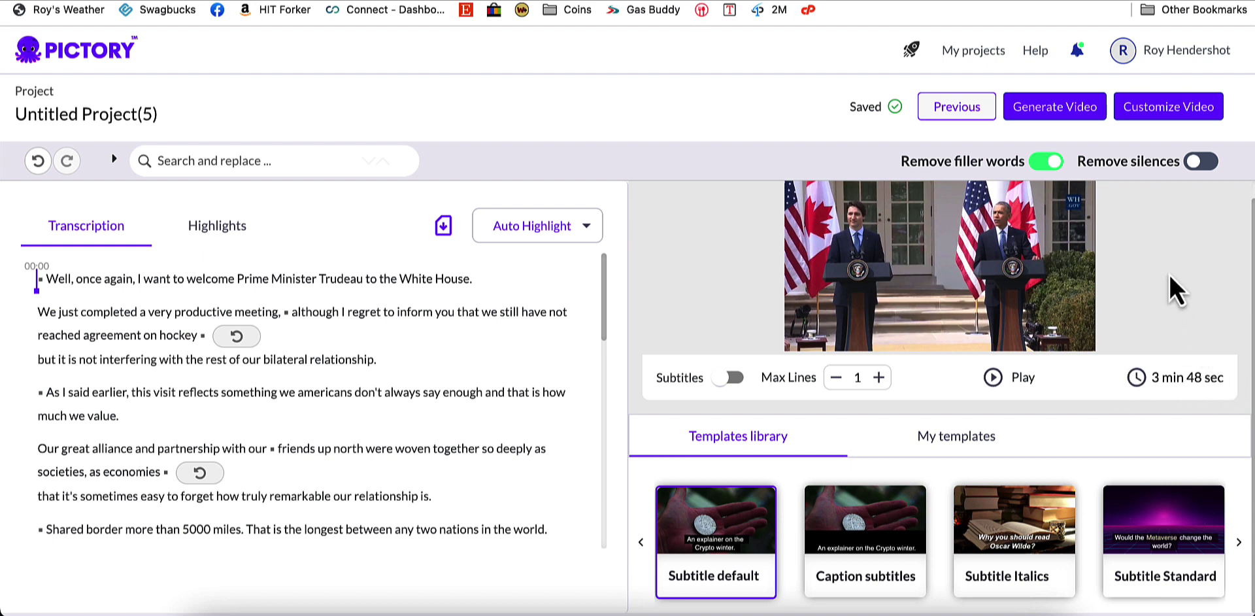
{"action": "left_click", "coordinate": [1204, 167]}
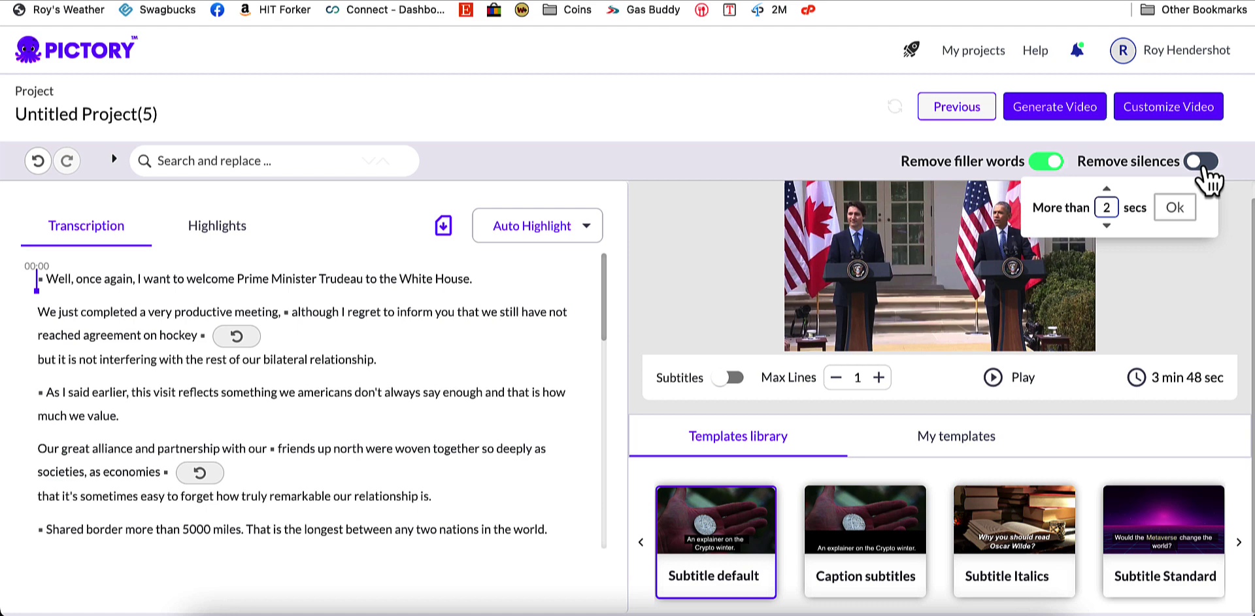
{"action": "left_click", "coordinate": [1177, 208]}
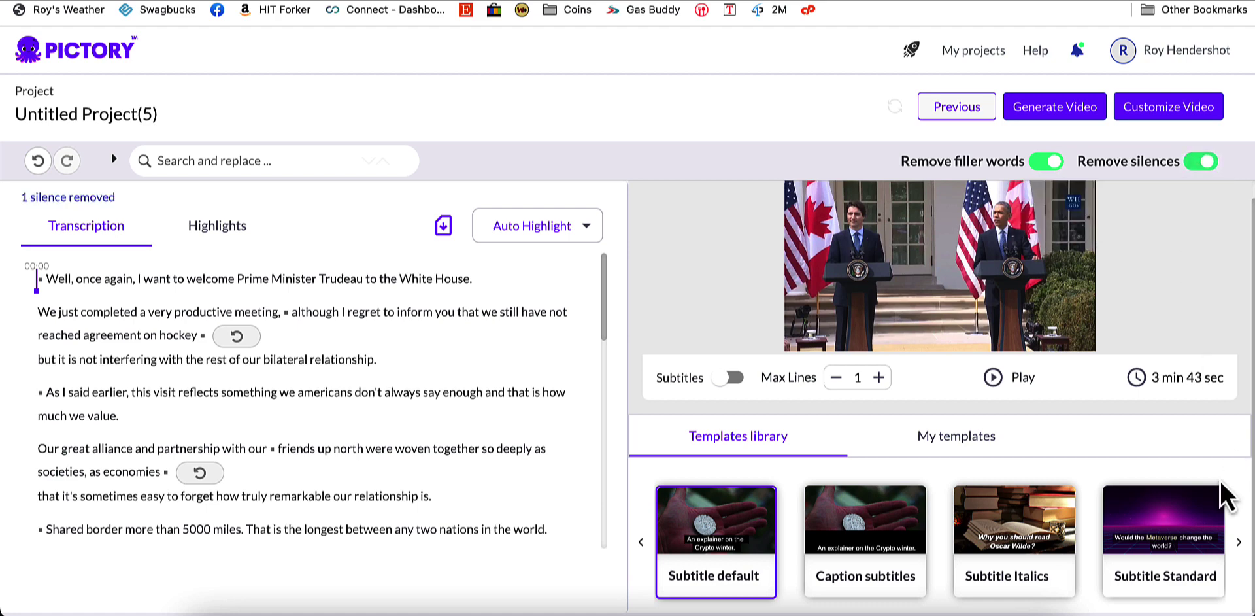